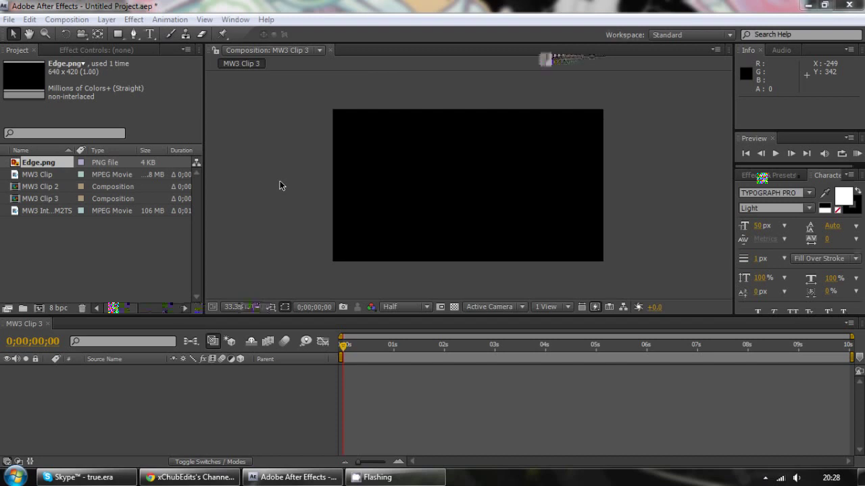
Add the MW3 Clip gameplay footage as a layer in the MW3 Clip 3 composition
{"action": "key", "text": "alt+Tab"}
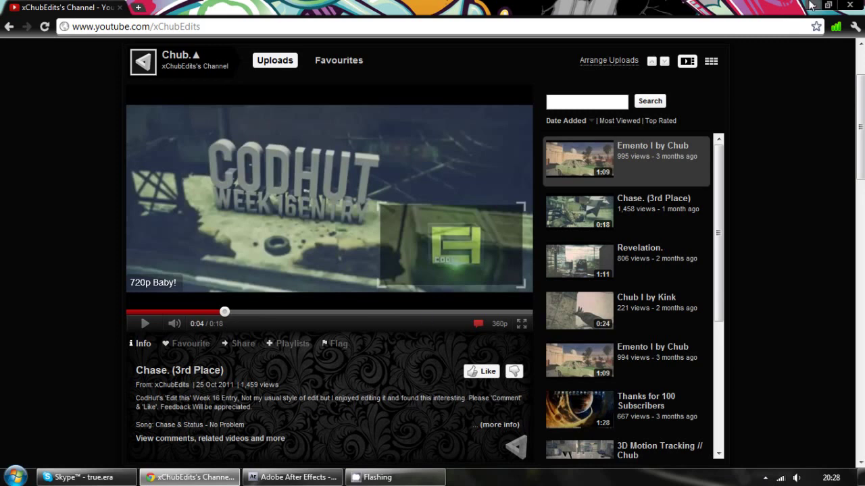
{"action": "left_click", "coordinate": [813, 6]}
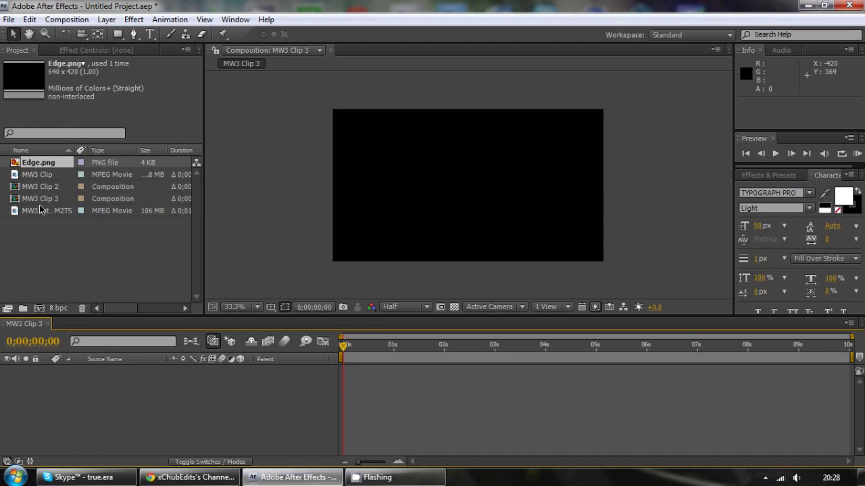
{"action": "key", "text": "Down"}
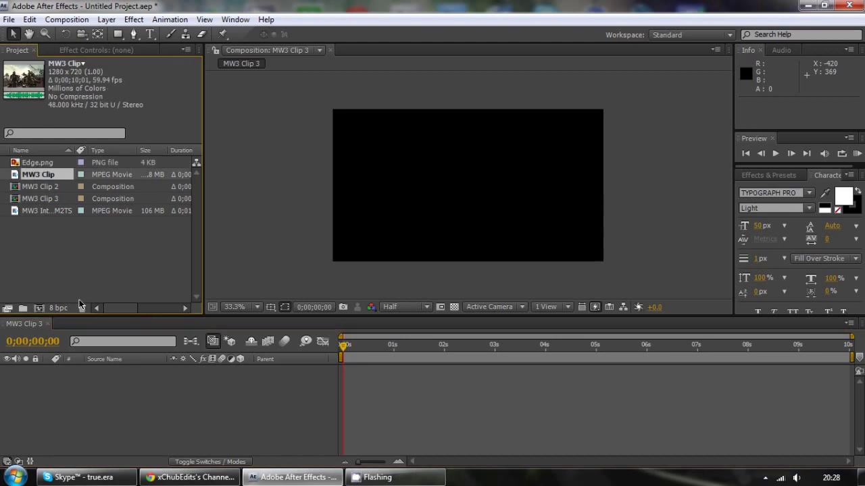
{"action": "left_click_drag", "start_coordinate": [38, 174], "coordinate": [123, 370]}
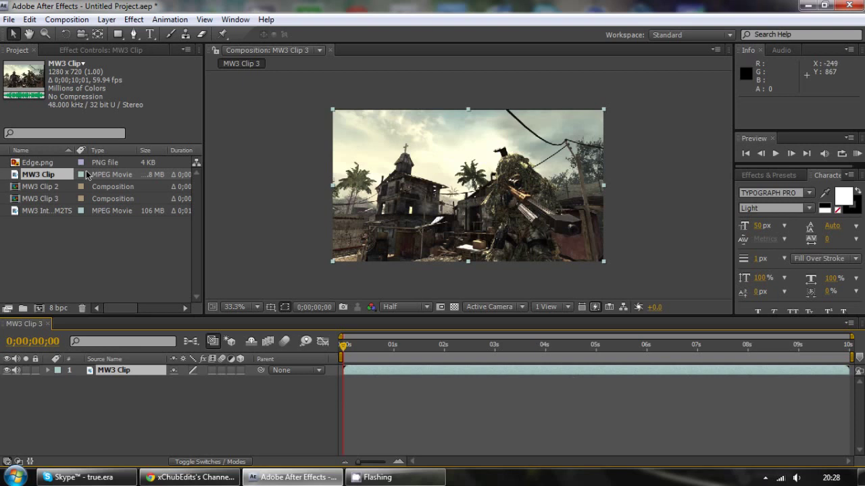
Place MW3 Intro.M2TS as a layer above the gameplay and select it
{"action": "left_click", "coordinate": [39, 213]}
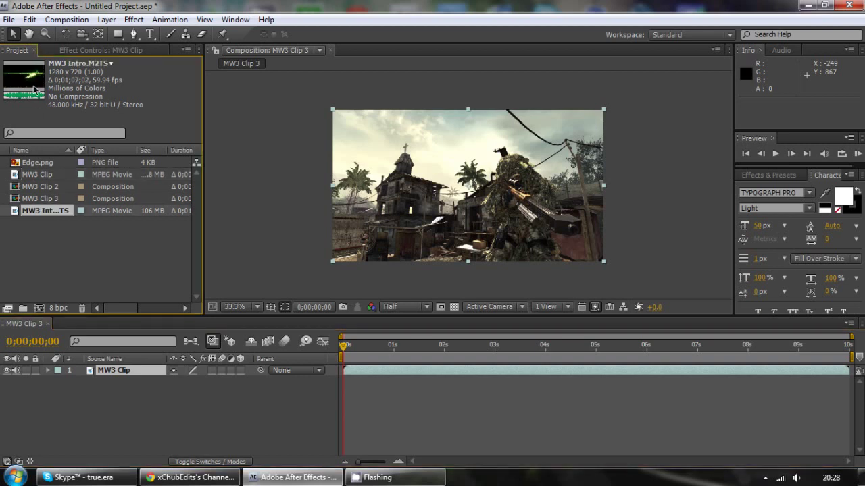
{"action": "mouse_move", "coordinate": [34, 89]}
{"action": "left_mouse_down"}
{"action": "mouse_move", "coordinate": [146, 391]}
{"action": "mouse_move", "coordinate": [133, 383]}
{"action": "left_mouse_up"}
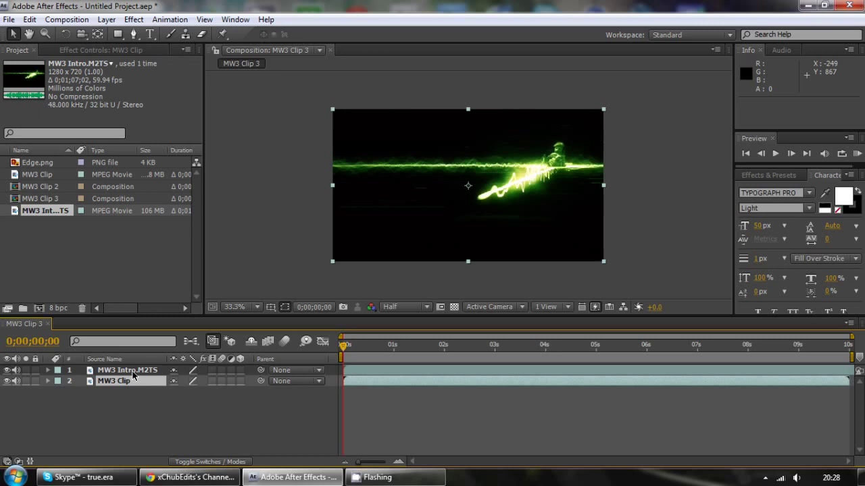
{"action": "left_click", "coordinate": [134, 371]}
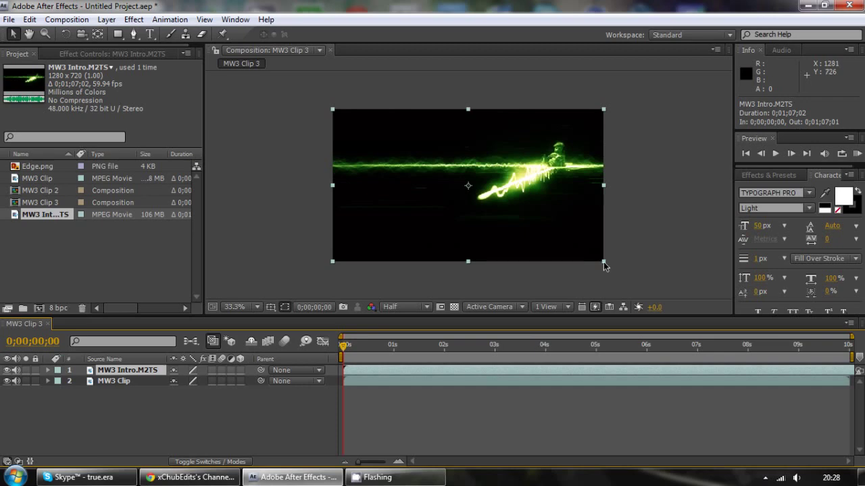
Scale the MW3 Intro.M2TS layer down to 40% and set its opacity to 65%
{"action": "mouse_move", "coordinate": [603, 262]}
{"action": "left_mouse_down"}
{"action": "mouse_move", "coordinate": [527, 228]}
{"action": "mouse_move", "coordinate": [459, 225]}
{"action": "mouse_move", "coordinate": [440, 236]}
{"action": "left_mouse_up"}
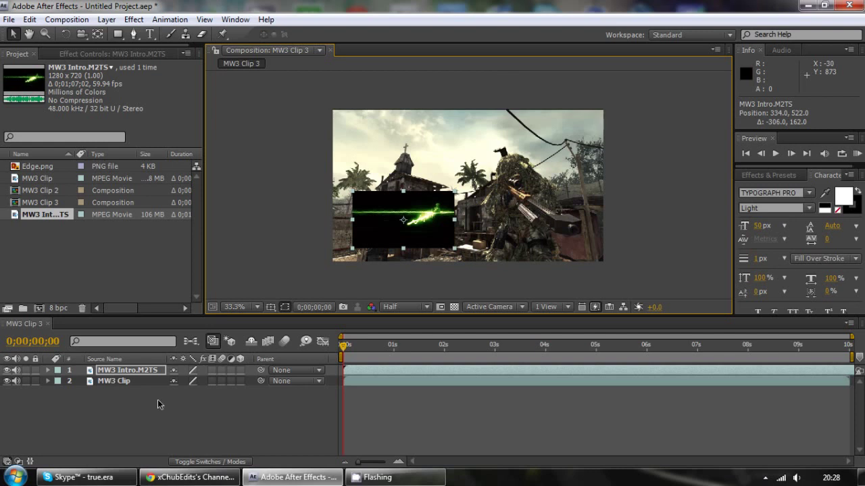
{"action": "key", "text": "t"}
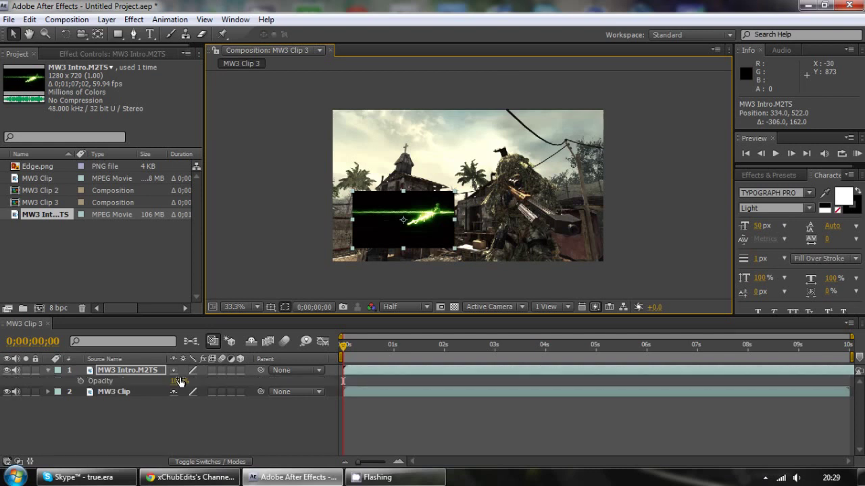
{"action": "left_click", "coordinate": [178, 381]}
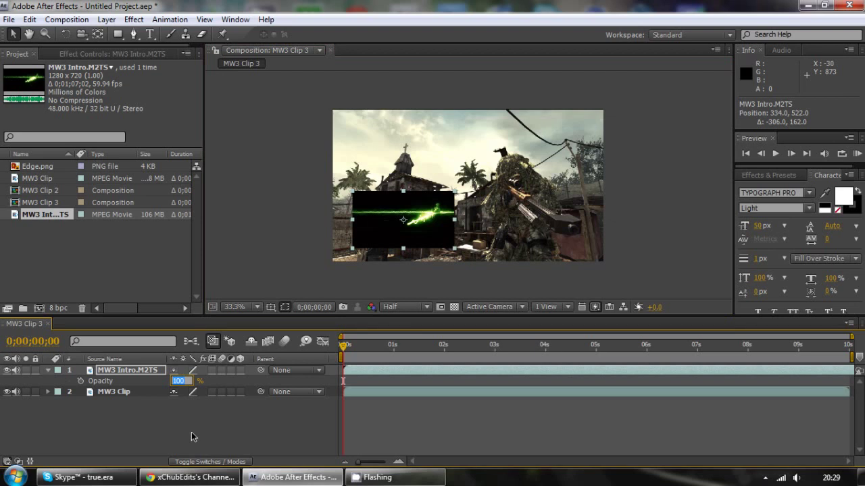
{"action": "type", "text": "65"}
{"action": "key", "text": "Return"}
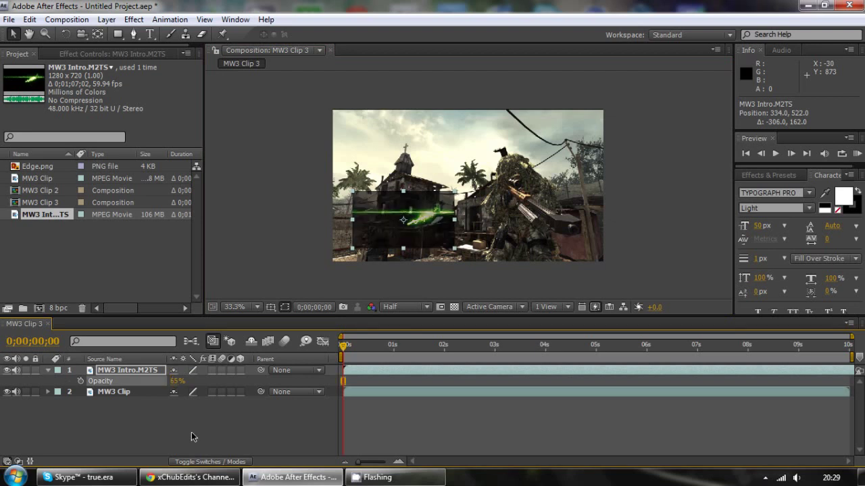
Add Edge.png to the composition as the top layer
{"action": "left_click", "coordinate": [48, 371]}
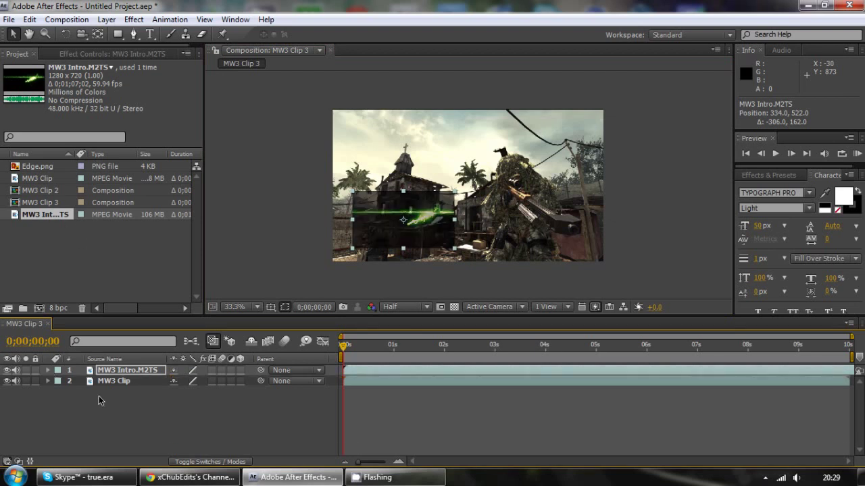
{"action": "left_click", "coordinate": [101, 401]}
{"action": "left_click", "coordinate": [44, 167]}
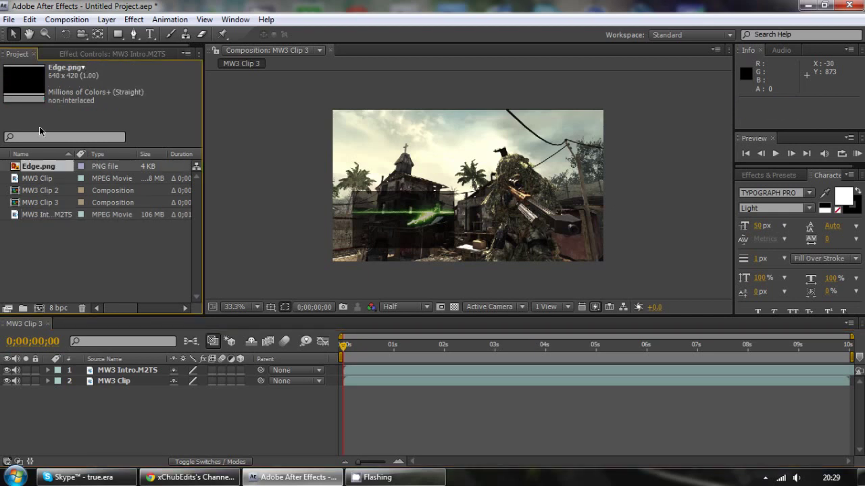
{"action": "mouse_move", "coordinate": [38, 166]}
{"action": "left_mouse_down"}
{"action": "mouse_move", "coordinate": [120, 391]}
{"action": "mouse_move", "coordinate": [119, 373]}
{"action": "left_mouse_up"}
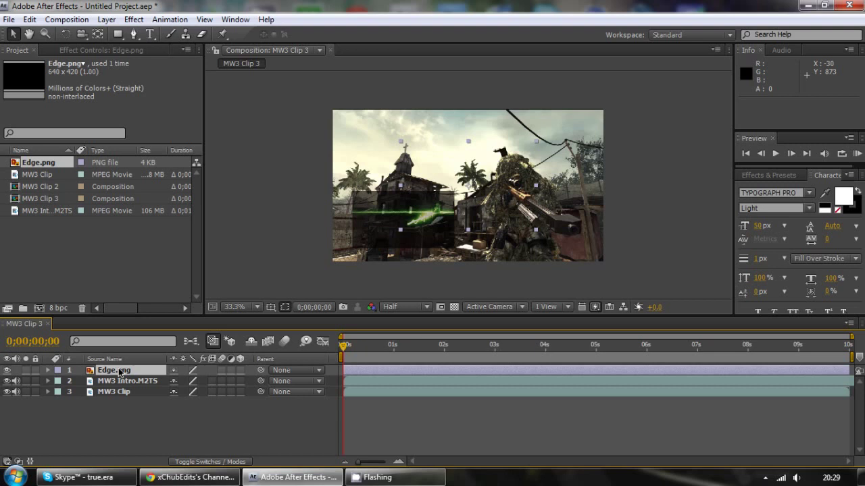
Shrink the Edge.png bracket to 25% and place it at the intro box's lower-left corner, viewing at 50%
{"action": "left_click", "coordinate": [536, 139]}
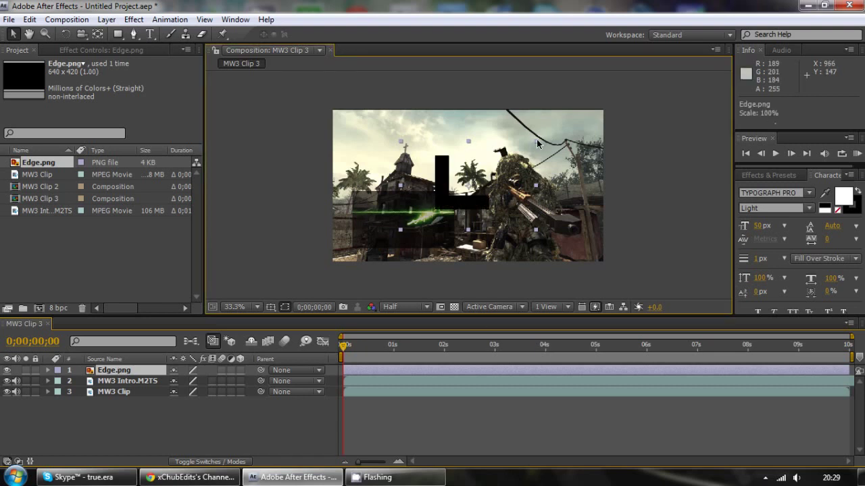
{"action": "left_click_drag", "start_coordinate": [536, 140], "coordinate": [506, 175]}
{"action": "key", "text": "Return"}
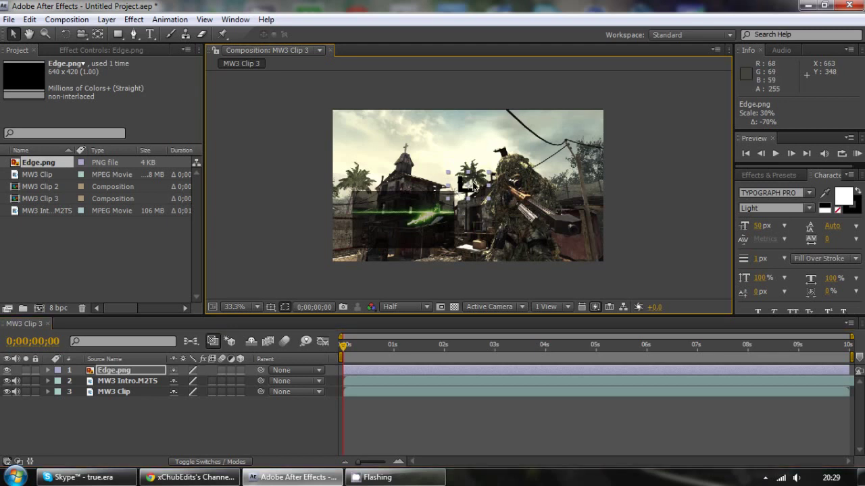
{"action": "left_click_drag", "start_coordinate": [473, 189], "coordinate": [357, 249]}
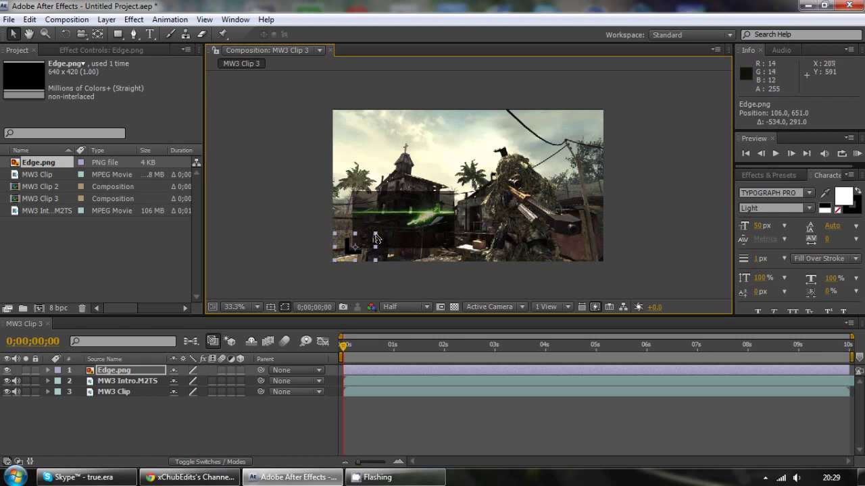
{"action": "left_click_drag", "start_coordinate": [377, 240], "coordinate": [373, 240]}
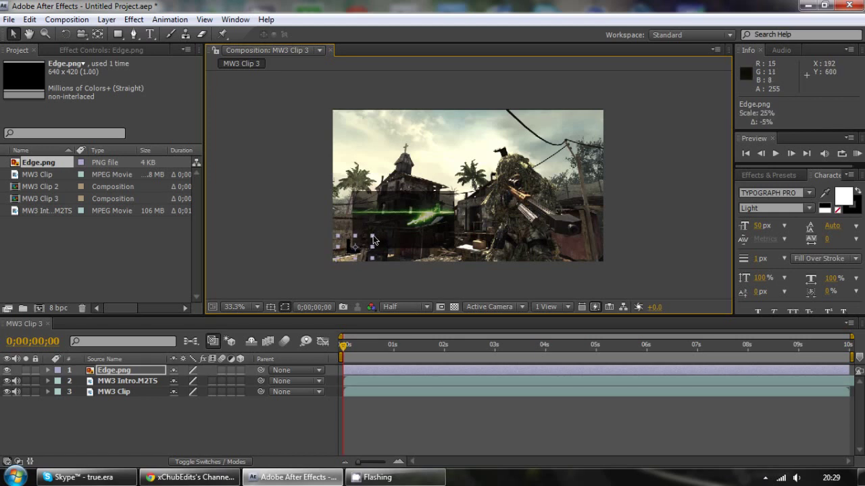
{"action": "left_click", "coordinate": [258, 308]}
{"action": "left_click", "coordinate": [249, 194]}
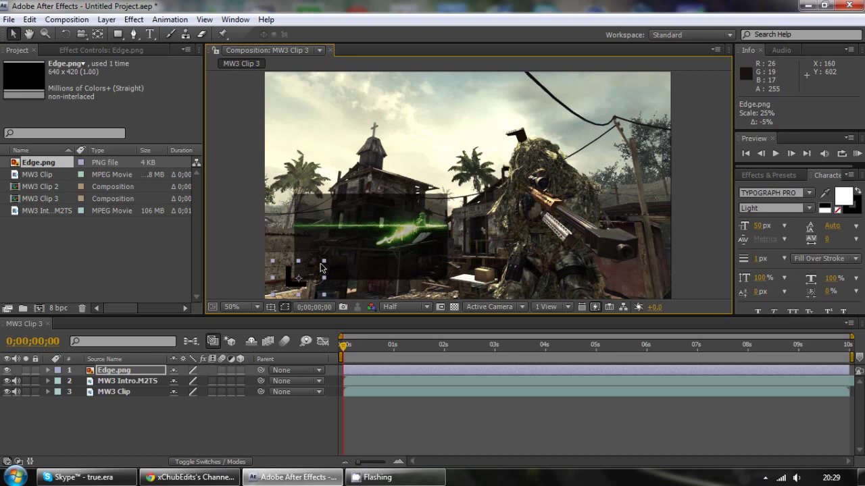
{"action": "key", "text": "Right"}
{"action": "key", "text": "Right"}
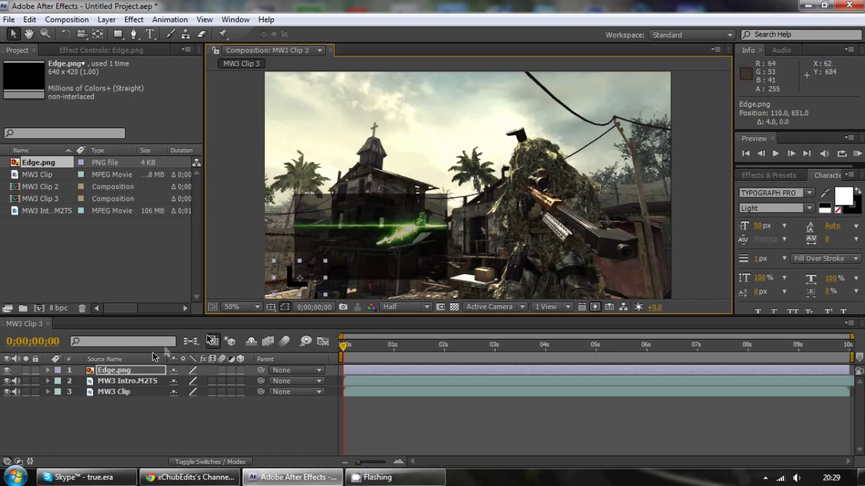
Duplicate the bracket, rotate the copy 90° and align it to the box's top-left corner
{"action": "left_click", "coordinate": [149, 373]}
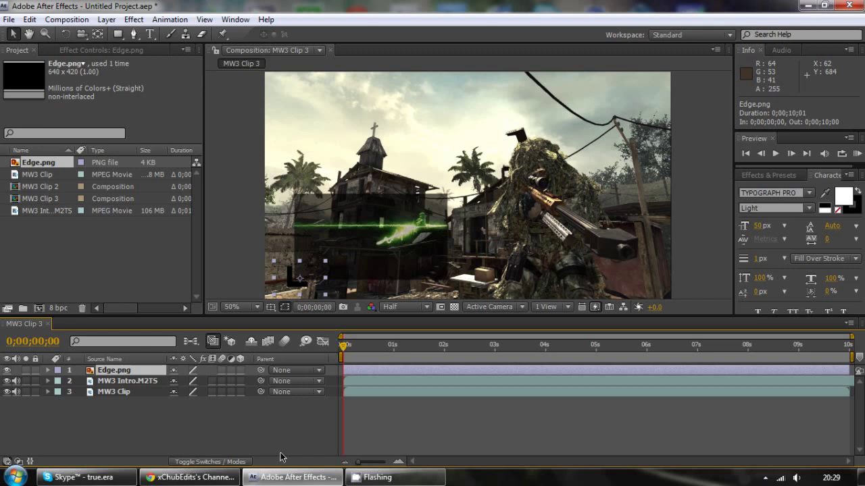
{"action": "key", "text": "ctrl+d"}
{"action": "key", "text": "ctrl+d"}
{"action": "key", "text": "ctrl+d"}
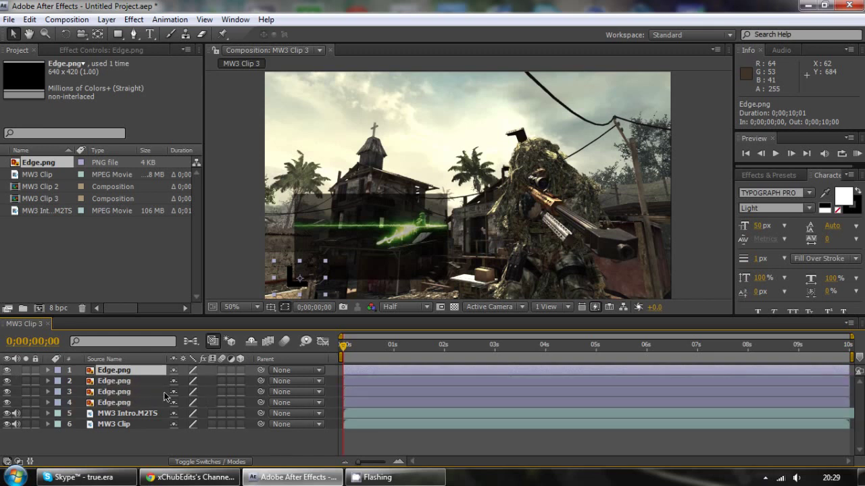
{"action": "left_click_drag", "start_coordinate": [324, 280], "coordinate": [316, 196]}
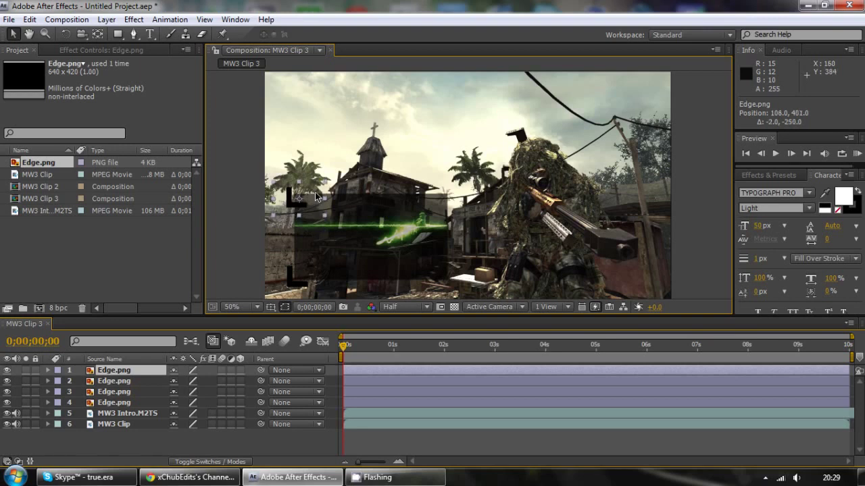
{"action": "key", "text": "r"}
{"action": "left_click", "coordinate": [189, 381]}
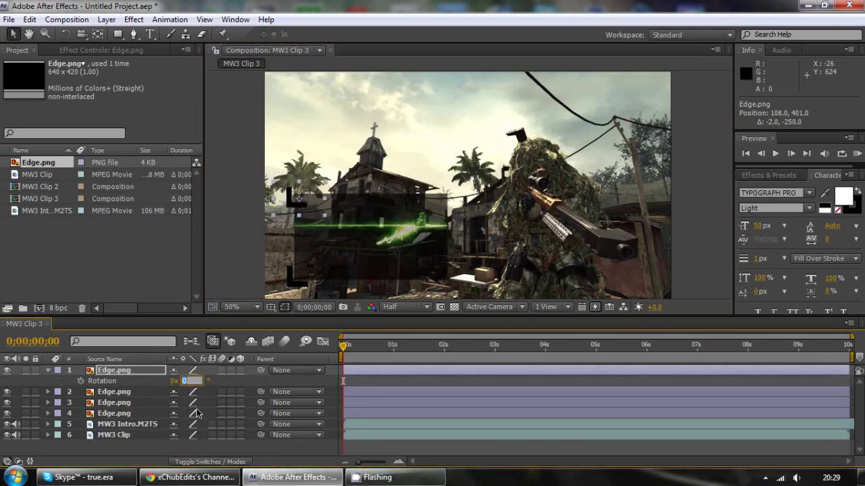
{"action": "type", "text": "+90"}
{"action": "key", "text": "Return"}
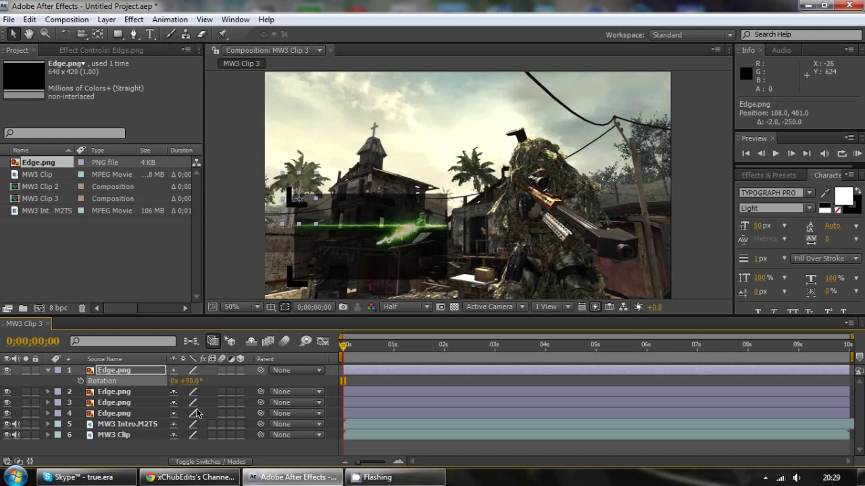
{"action": "left_click_drag", "start_coordinate": [309, 191], "coordinate": [304, 190]}
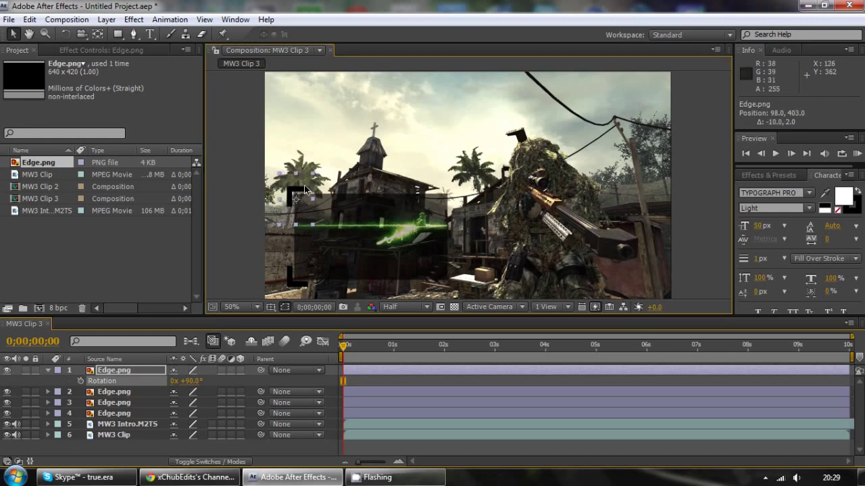
Rotate the second bracket to 180° and move it to the box's top-right corner
{"action": "left_click", "coordinate": [125, 392]}
{"action": "key", "text": "r"}
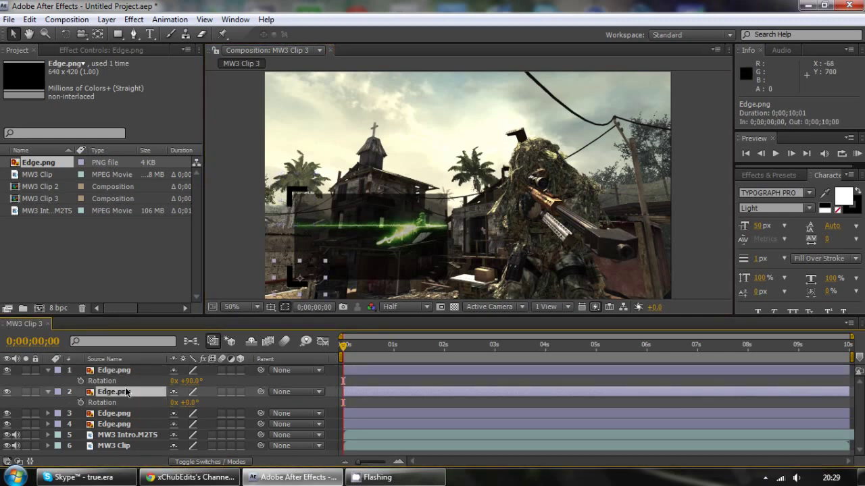
{"action": "left_click", "coordinate": [184, 402]}
{"action": "type", "text": "-8"}
{"action": "type", "text": "0"}
{"action": "key", "text": "Return"}
{"action": "left_click_drag", "start_coordinate": [333, 265], "coordinate": [456, 195]}
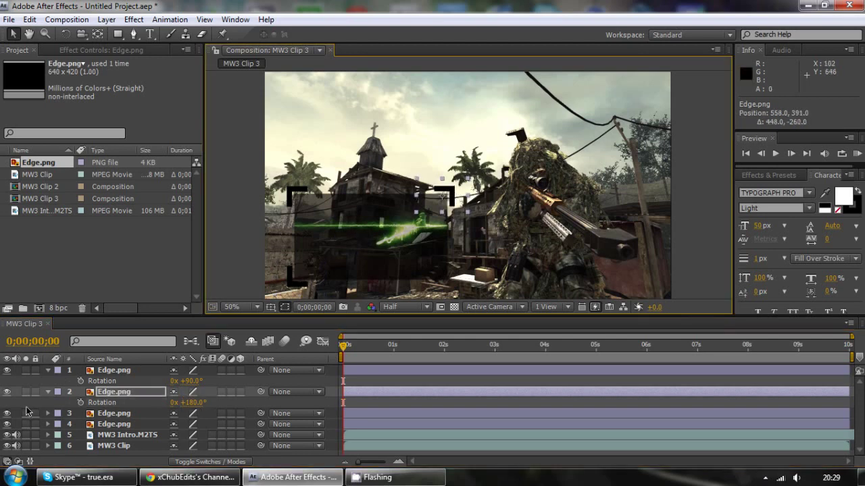
Rotate the third bracket to -90° and move it to the box's lower-right corner
{"action": "left_click", "coordinate": [48, 370]}
{"action": "left_click", "coordinate": [98, 394]}
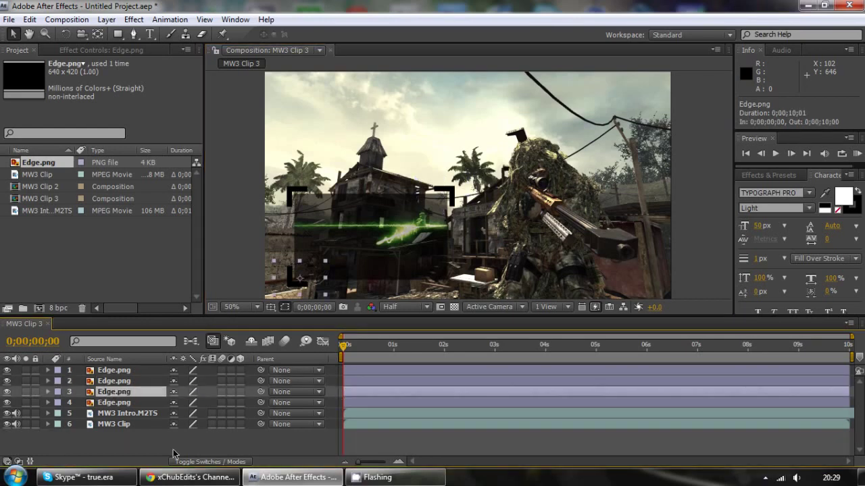
{"action": "key", "text": "r"}
{"action": "left_click", "coordinate": [188, 403]}
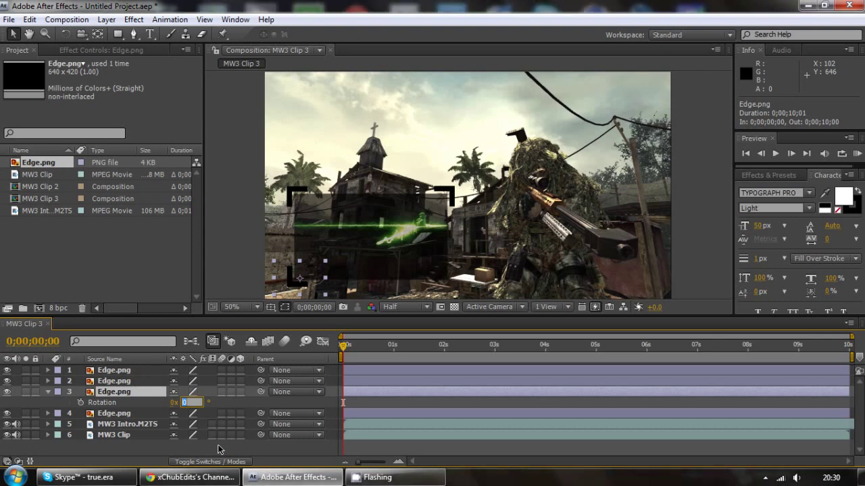
{"action": "type", "text": "-90"}
{"action": "key", "text": "Return"}
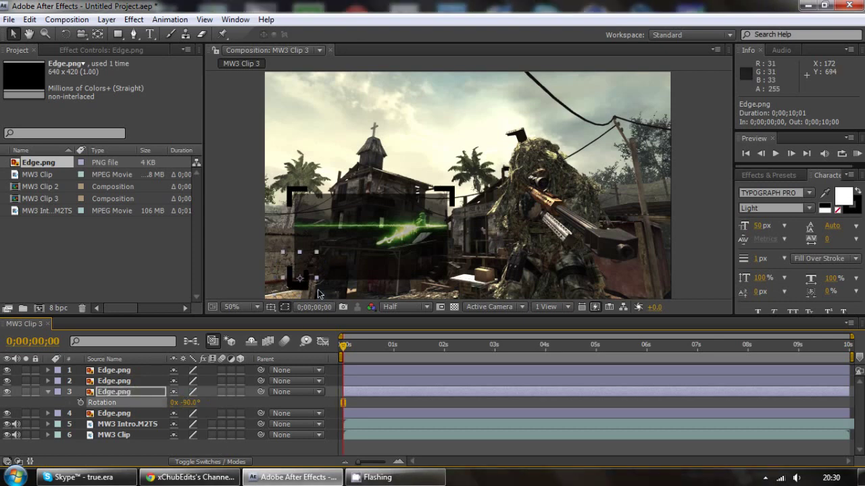
{"action": "mouse_move", "coordinate": [318, 294]}
{"action": "left_mouse_down"}
{"action": "mouse_move", "coordinate": [350, 265]}
{"action": "mouse_move", "coordinate": [453, 261]}
{"action": "left_mouse_up"}
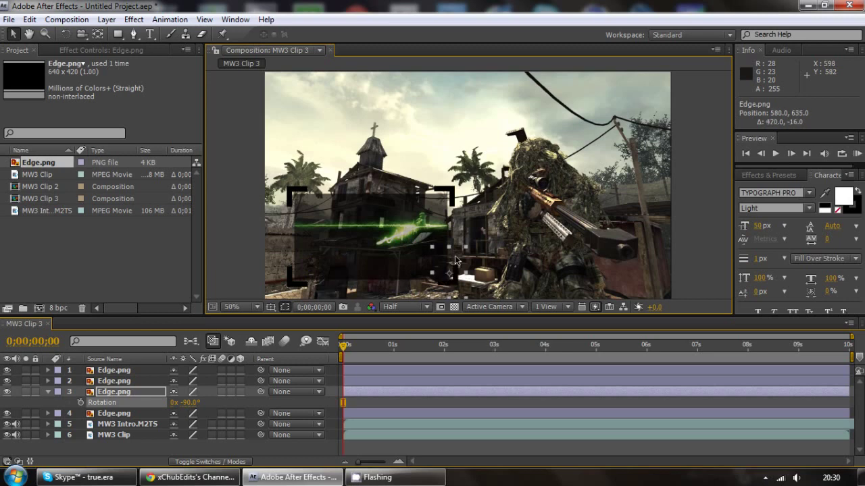
Give all four Edge.png bracket layers 65% opacity, then collapse and deselect them
{"action": "left_click", "coordinate": [48, 393]}
{"action": "left_click", "coordinate": [128, 404]}
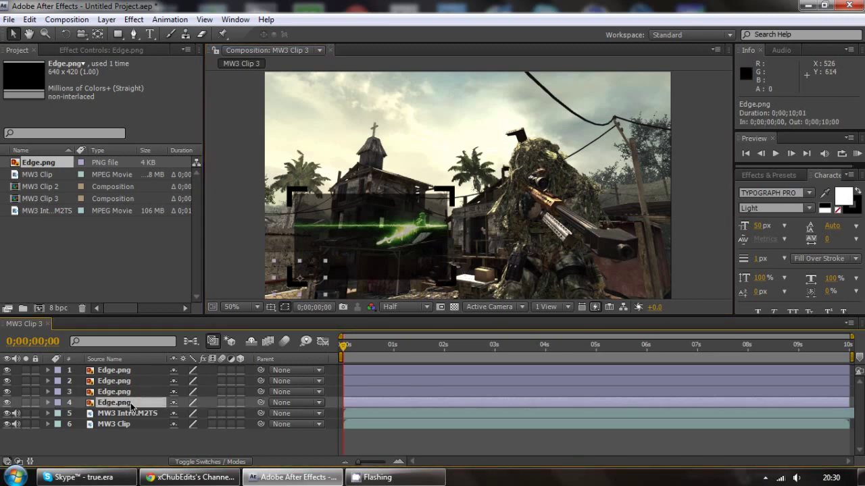
{"action": "left_click", "coordinate": [128, 370], "text": "shift"}
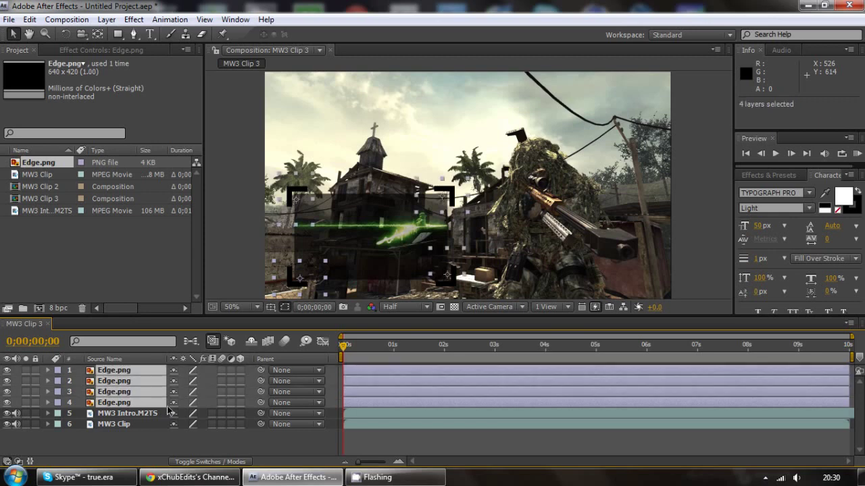
{"action": "key", "text": "t"}
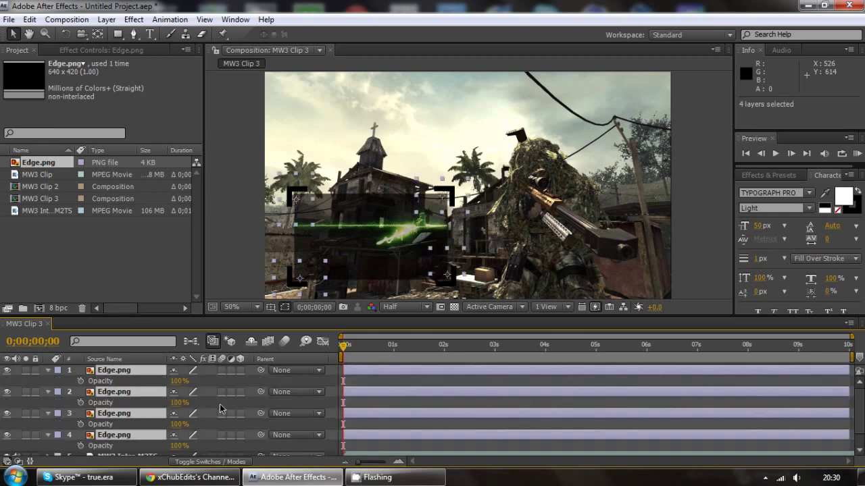
{"action": "left_click", "coordinate": [178, 381]}
{"action": "type", "text": "65"}
{"action": "key", "text": "Return"}
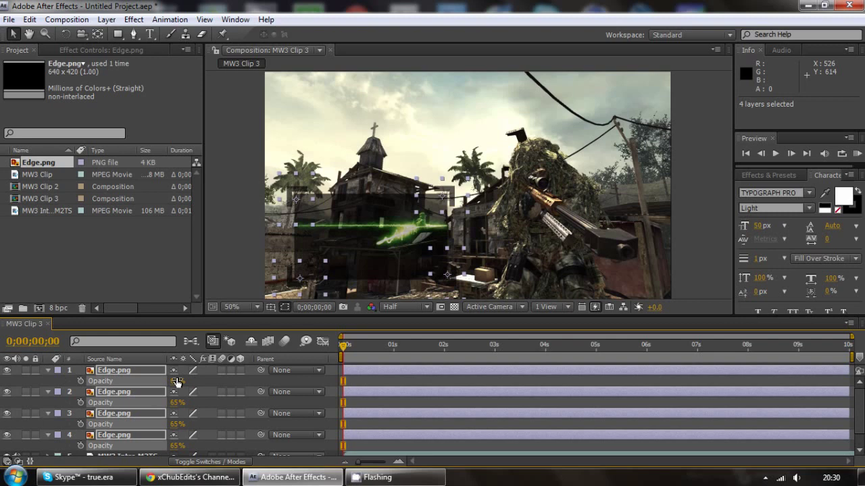
{"action": "left_click", "coordinate": [47, 371]}
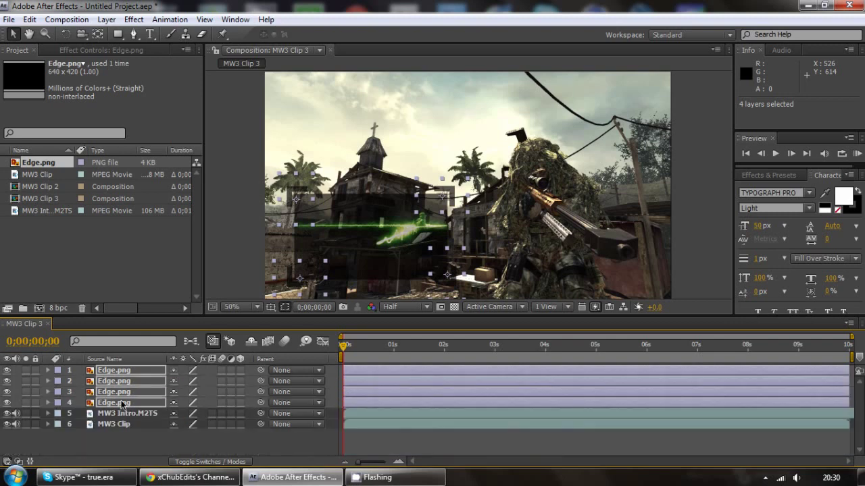
{"action": "left_click", "coordinate": [340, 337]}
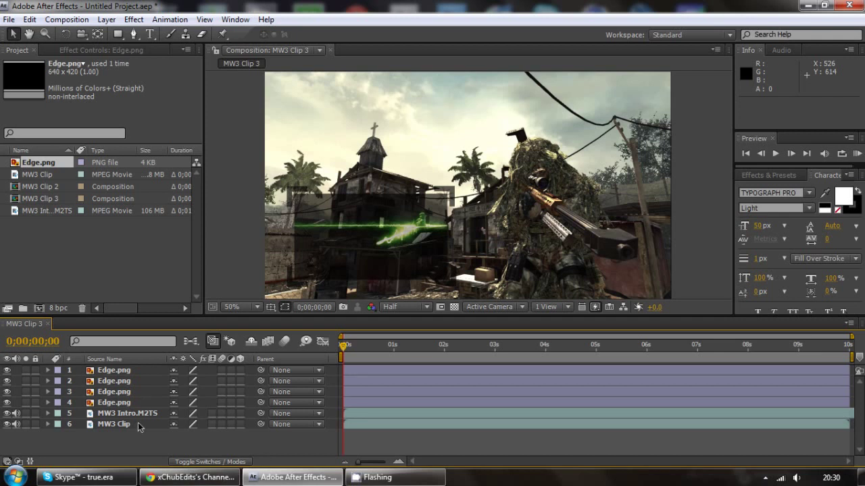
Apply the Linear Wipe transition effect to the MW3 Intro.M2TS layer
{"action": "left_click", "coordinate": [129, 413]}
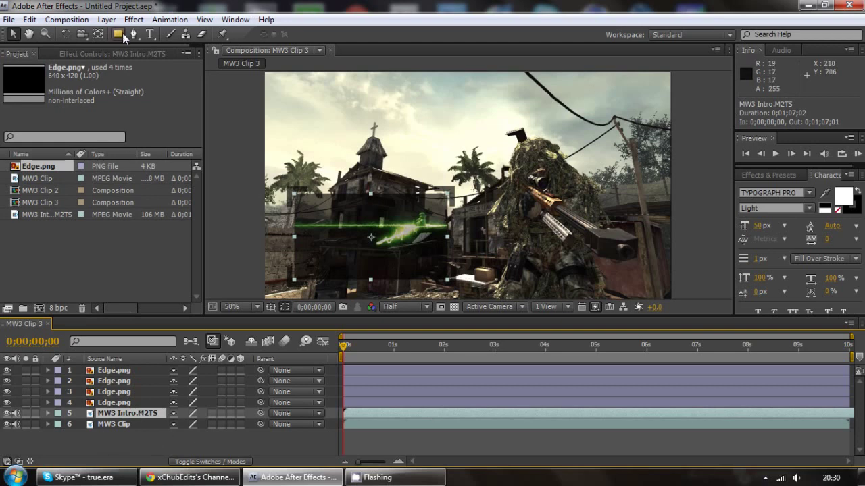
{"action": "left_click", "coordinate": [133, 19]}
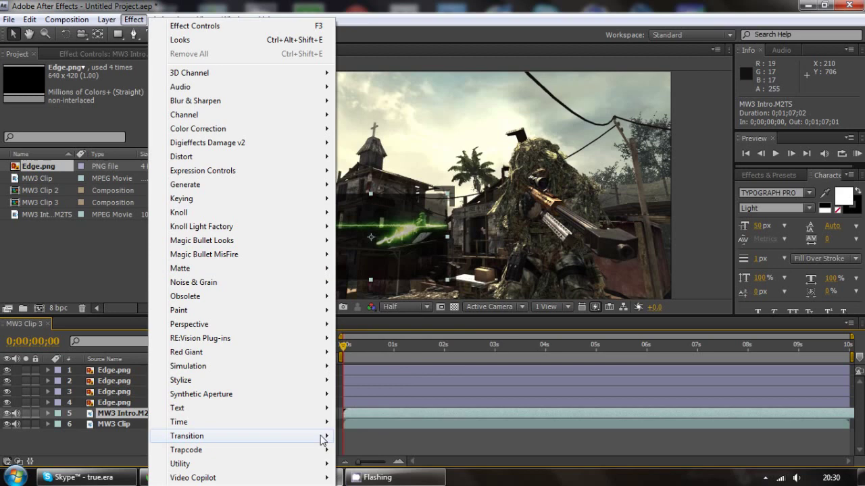
{"action": "mouse_move", "coordinate": [186, 436]}
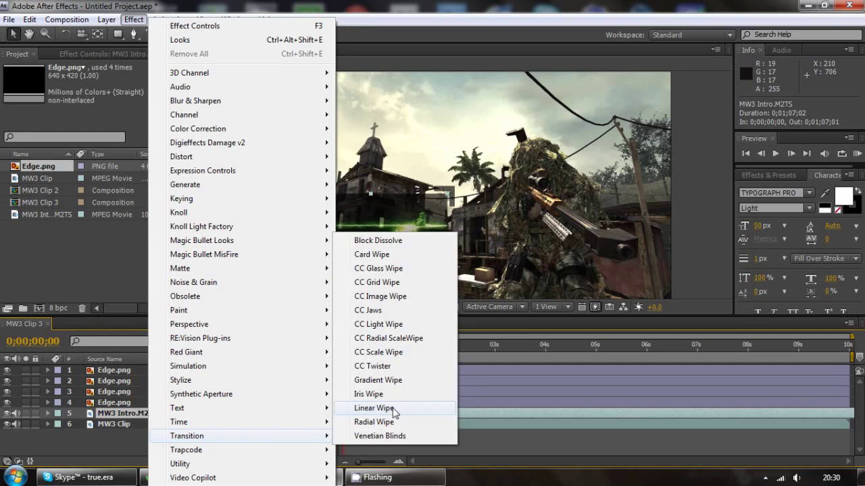
{"action": "left_click", "coordinate": [395, 412]}
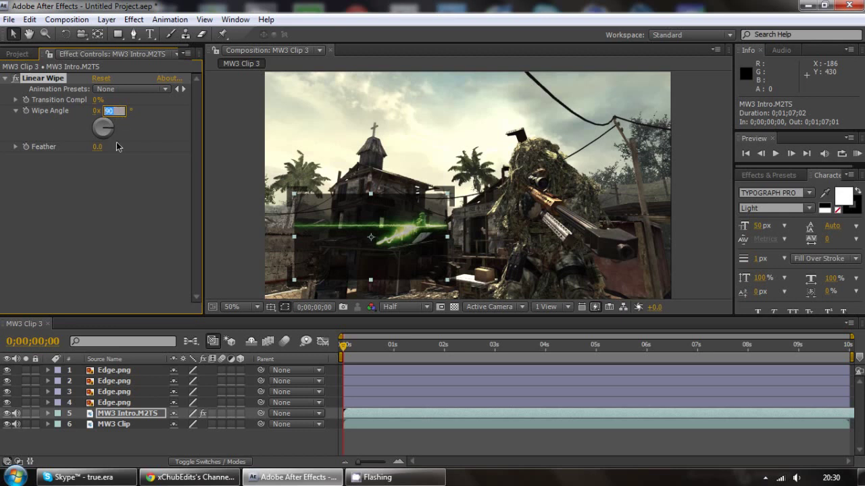
Set the Linear Wipe angle to +90° and Transition Completion to 100%
{"action": "type", "text": "-90"}
{"action": "key", "text": "Return"}
{"action": "left_click", "coordinate": [112, 110]}
{"action": "type", "text": "90"}
{"action": "key", "text": "Return"}
{"action": "left_click_drag", "start_coordinate": [93, 100], "coordinate": [177, 101]}
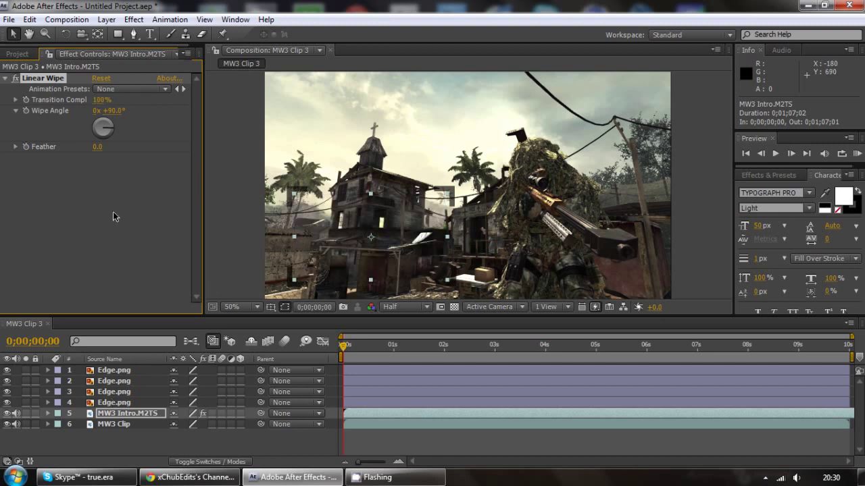
Keyframe Transition Completion at 100% on the first frame and 0% at one second
{"action": "left_click", "coordinate": [26, 100]}
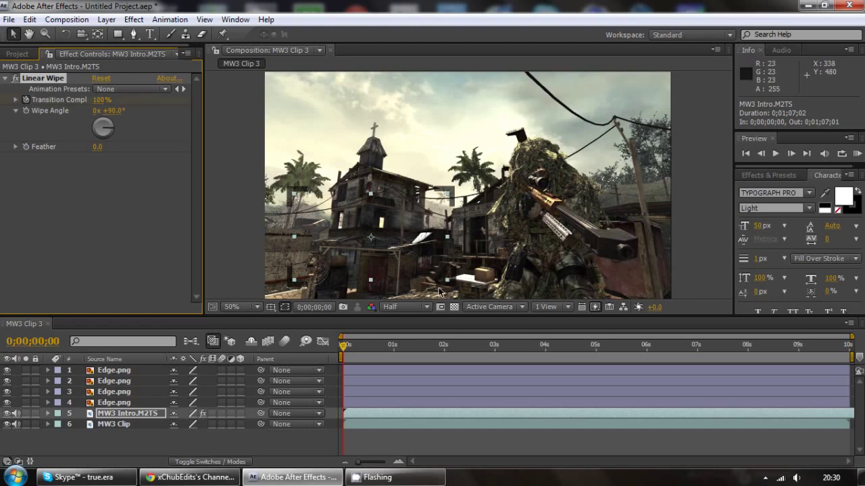
{"action": "left_click", "coordinate": [394, 349]}
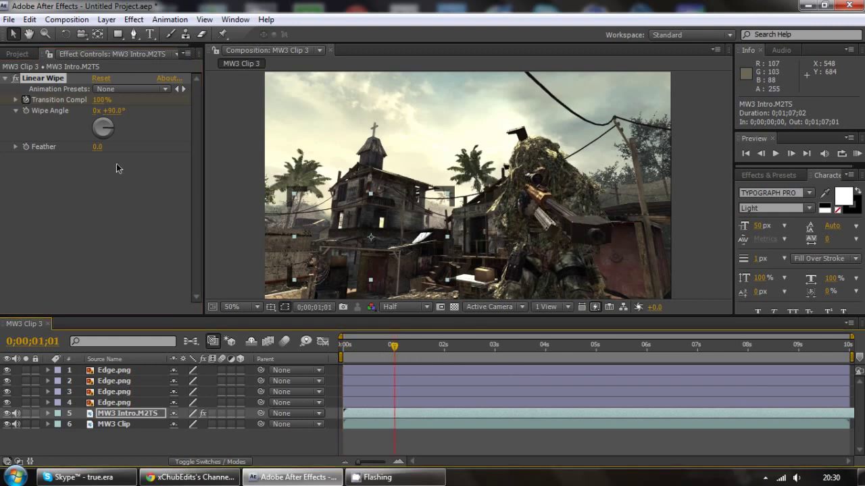
{"action": "left_click", "coordinate": [97, 100]}
{"action": "type", "text": "0"}
{"action": "key", "text": "Return"}
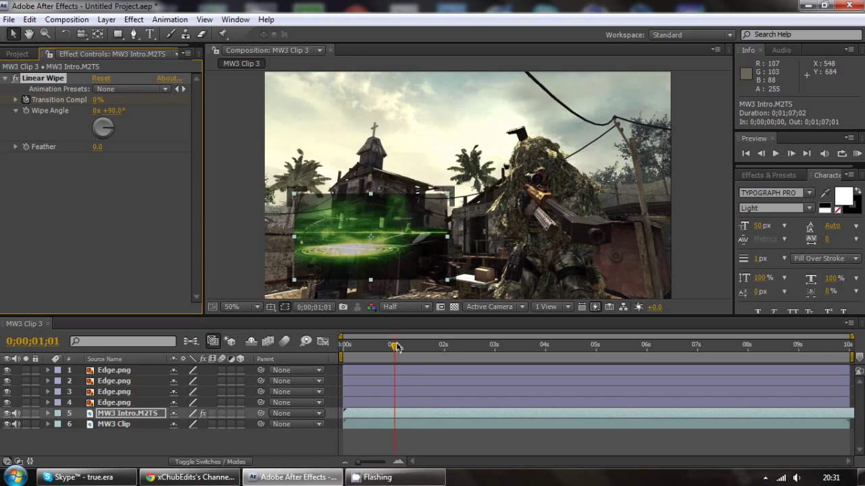
Scrub through the first second to check the wipe, then collapse Linear Wipe
{"action": "left_click_drag", "start_coordinate": [395, 347], "coordinate": [391, 348]}
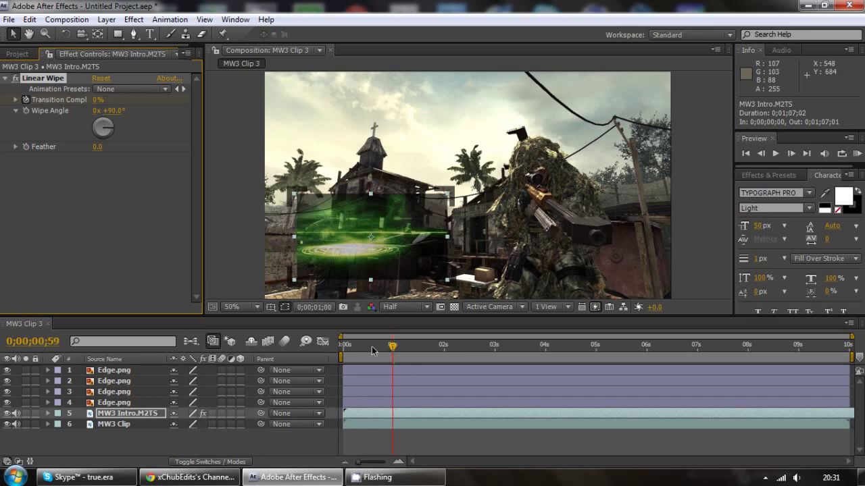
{"action": "left_click", "coordinate": [372, 349]}
{"action": "left_click_drag", "start_coordinate": [372, 349], "coordinate": [375, 349]}
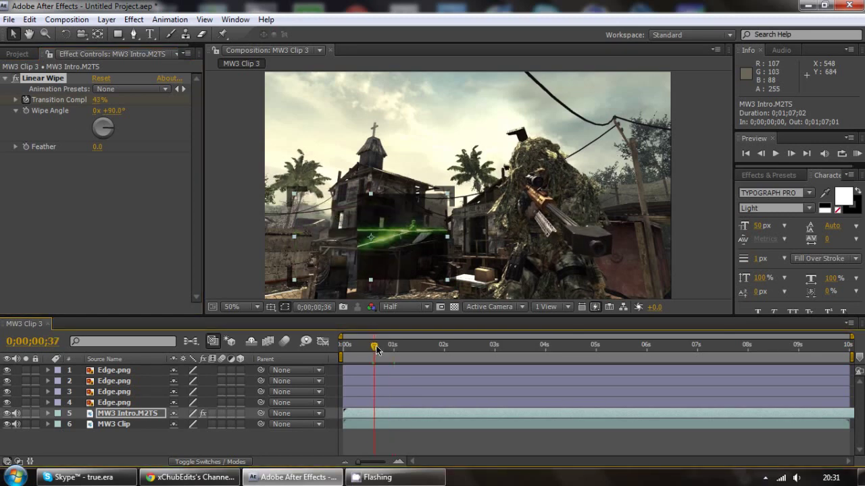
{"action": "left_click", "coordinate": [388, 348]}
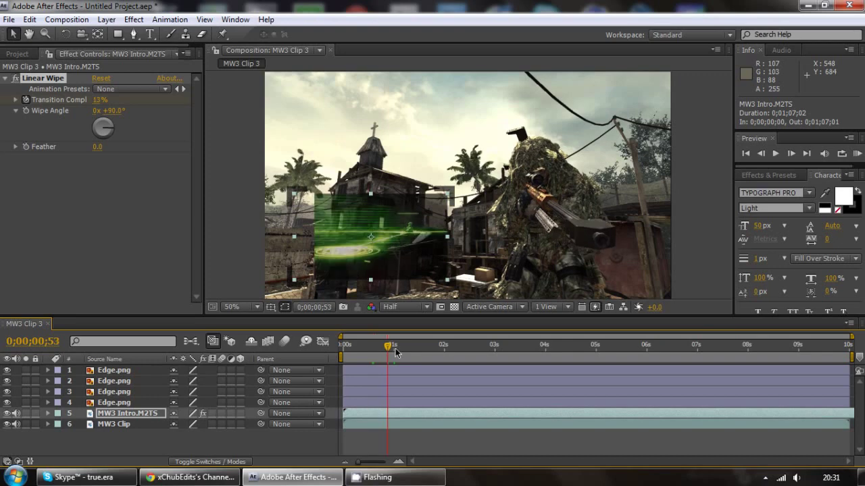
{"action": "left_click", "coordinate": [394, 349]}
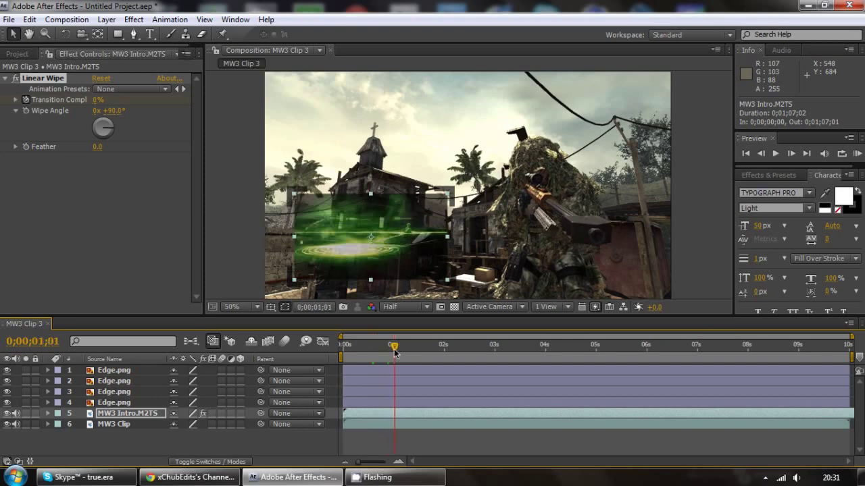
{"action": "left_click", "coordinate": [6, 79]}
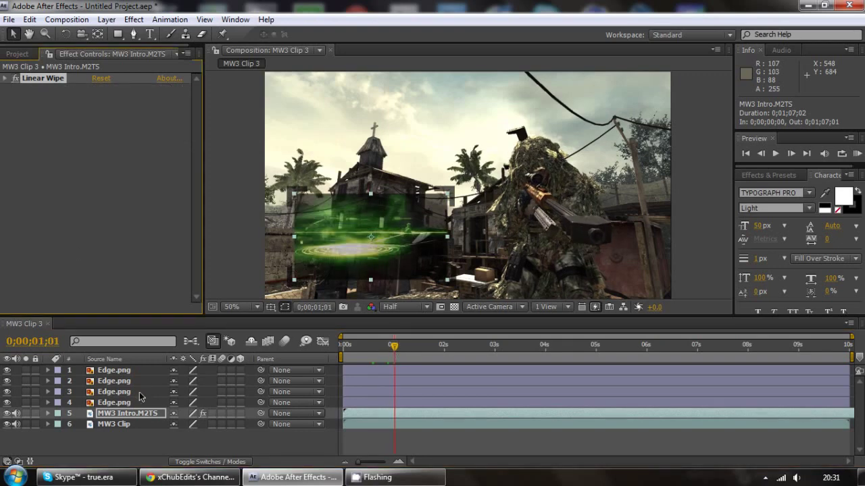
Keyframe the four brackets' Scale at 25.3% at one second and 0% at the start
{"action": "left_click", "coordinate": [135, 402]}
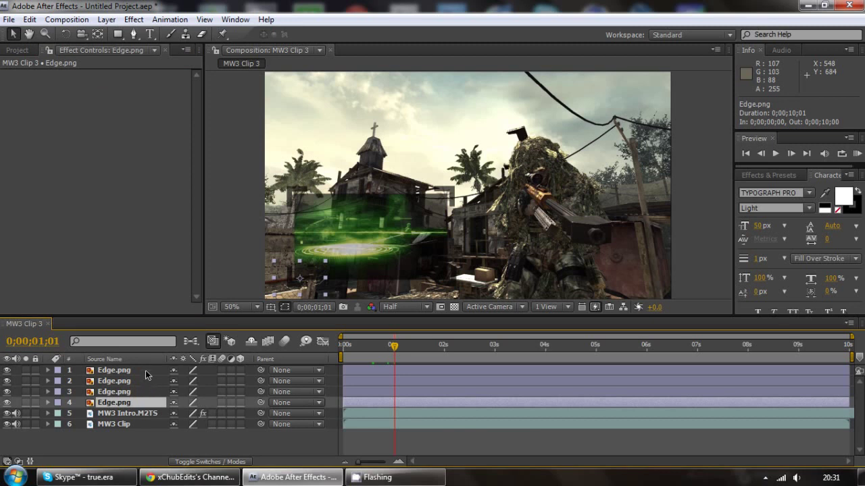
{"action": "left_click", "coordinate": [146, 370], "text": "shift"}
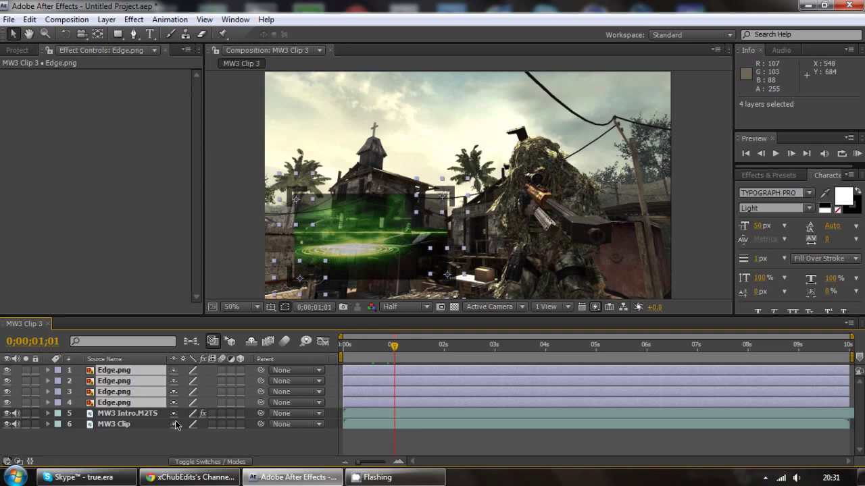
{"action": "key", "text": "s"}
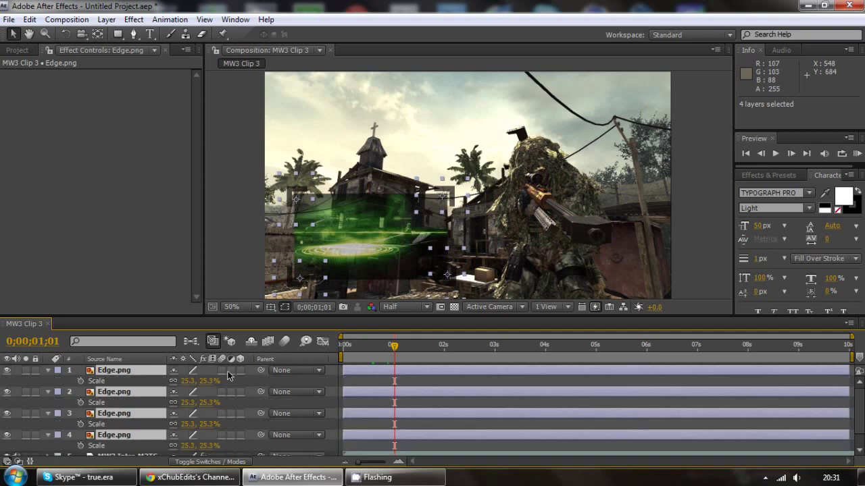
{"action": "left_click", "coordinate": [81, 382]}
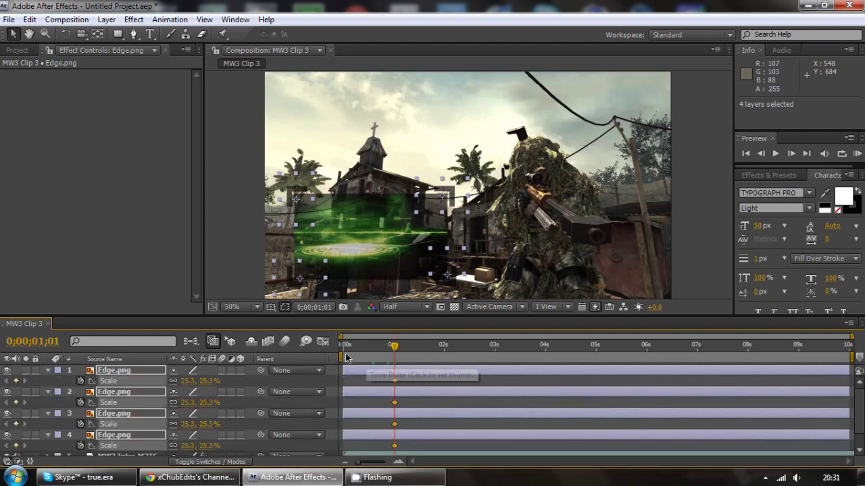
{"action": "left_click_drag", "start_coordinate": [395, 347], "coordinate": [332, 352]}
{"action": "left_click", "coordinate": [195, 381]}
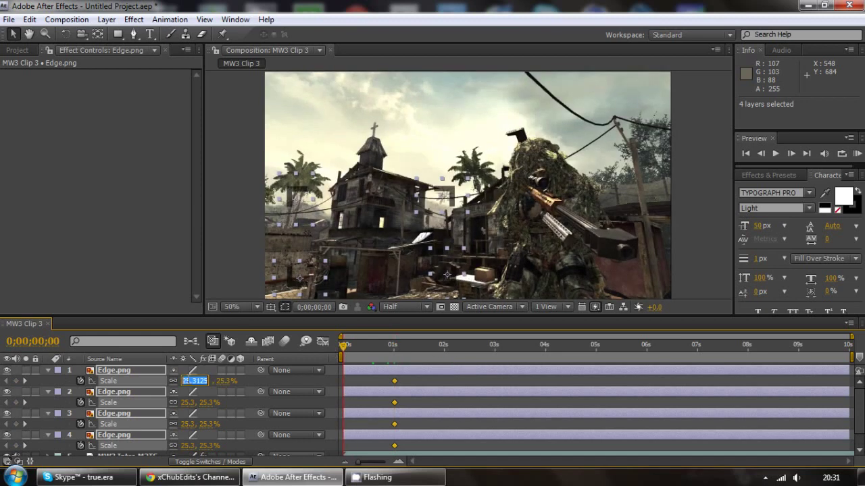
{"action": "type", "text": "0"}
{"action": "key", "text": "Return"}
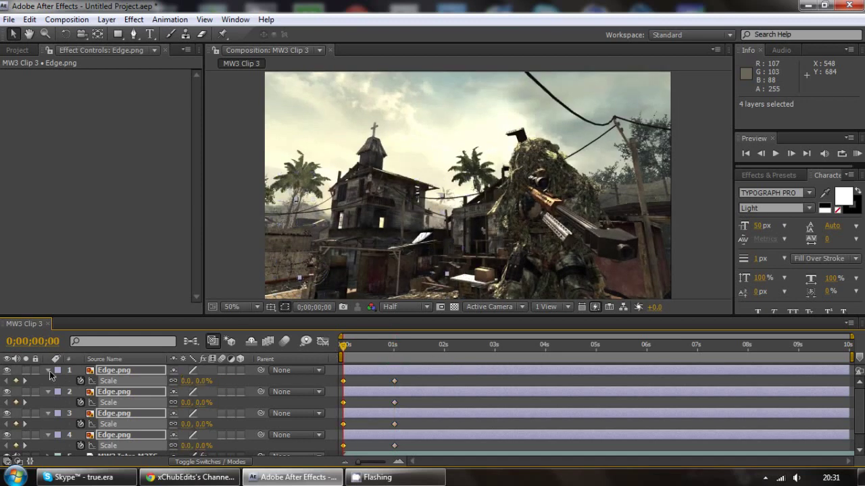
{"action": "key", "text": "u"}
{"action": "key", "text": "F2"}
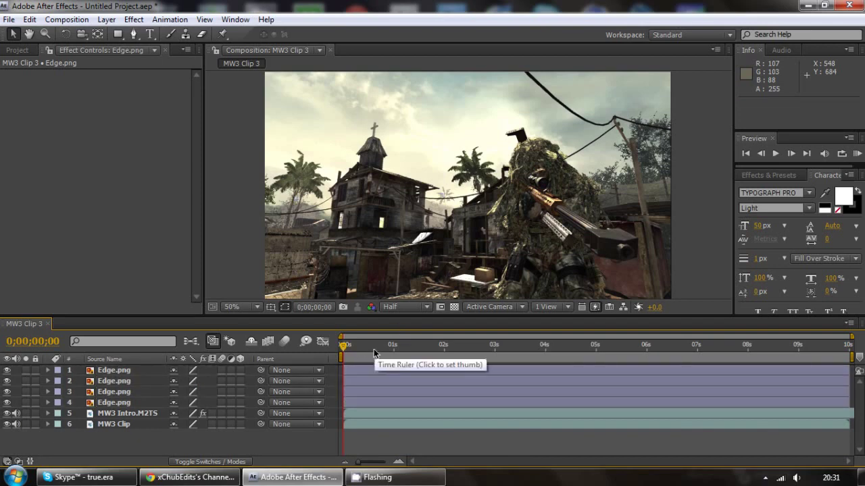
{"action": "left_click", "coordinate": [257, 307]}
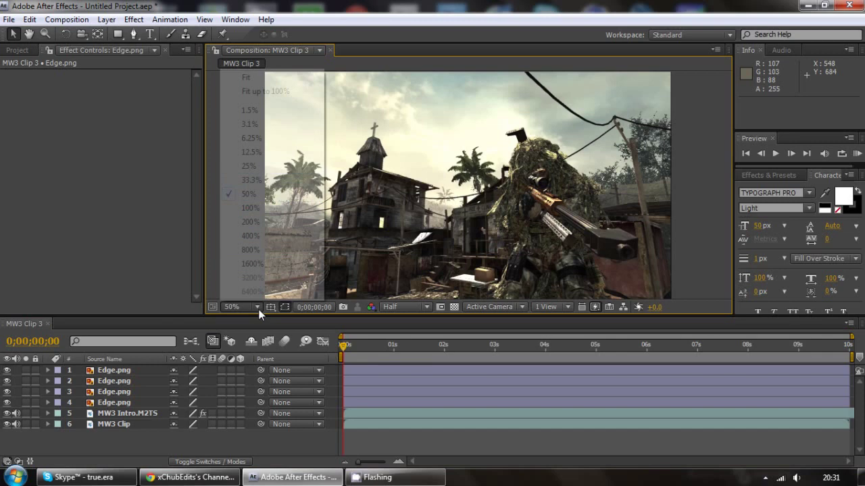
{"action": "left_click", "coordinate": [245, 168]}
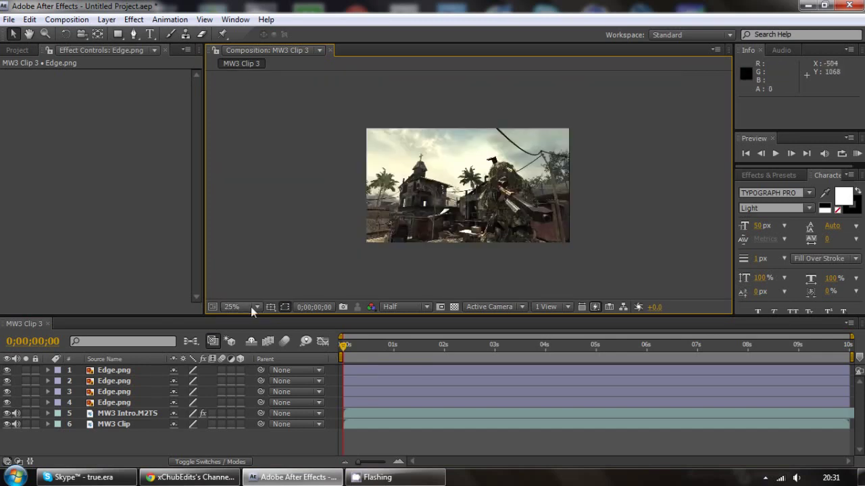
{"action": "left_click", "coordinate": [251, 306]}
{"action": "left_click", "coordinate": [246, 180]}
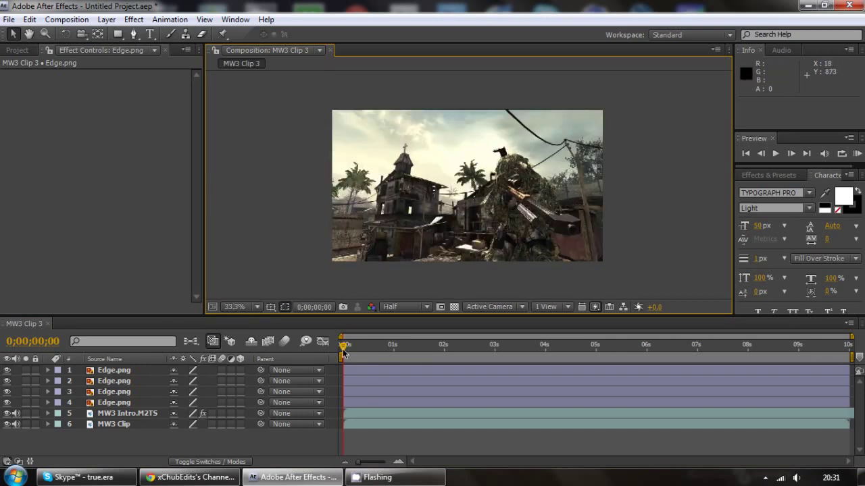
{"action": "left_click", "coordinate": [364, 347]}
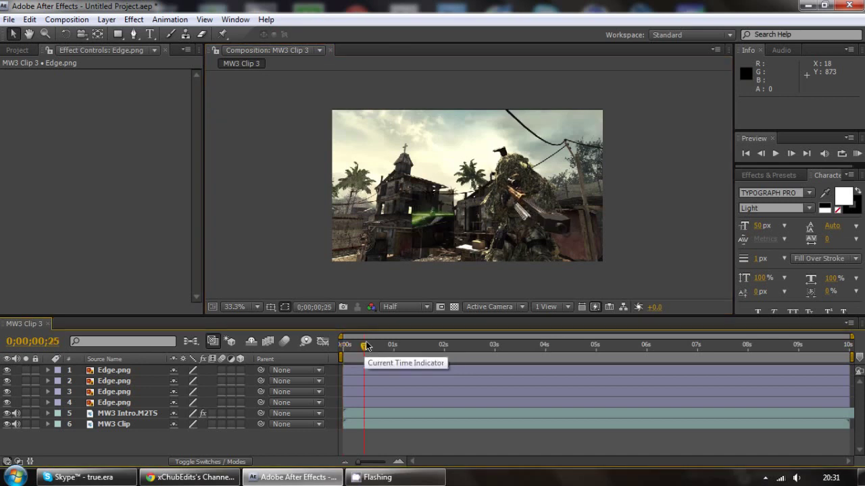
{"action": "left_click", "coordinate": [368, 348]}
{"action": "left_click", "coordinate": [382, 349]}
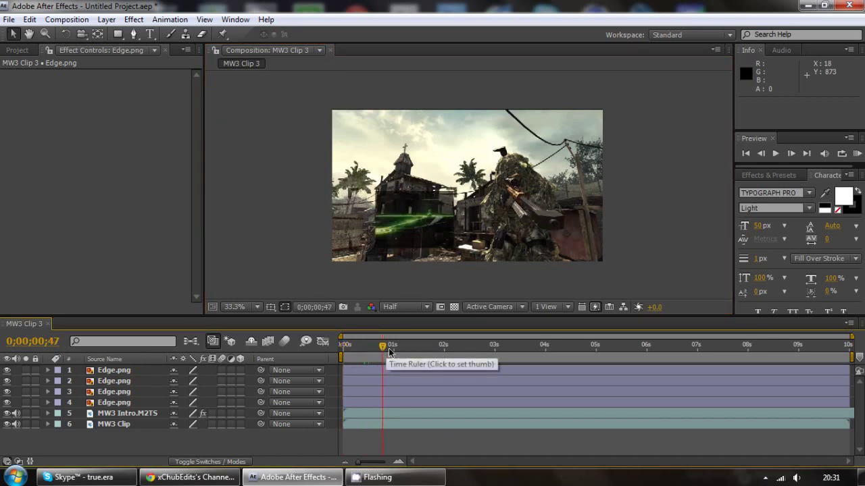
{"action": "left_click", "coordinate": [393, 349]}
{"action": "left_click_drag", "start_coordinate": [394, 349], "coordinate": [400, 350]}
{"action": "left_click", "coordinate": [346, 356]}
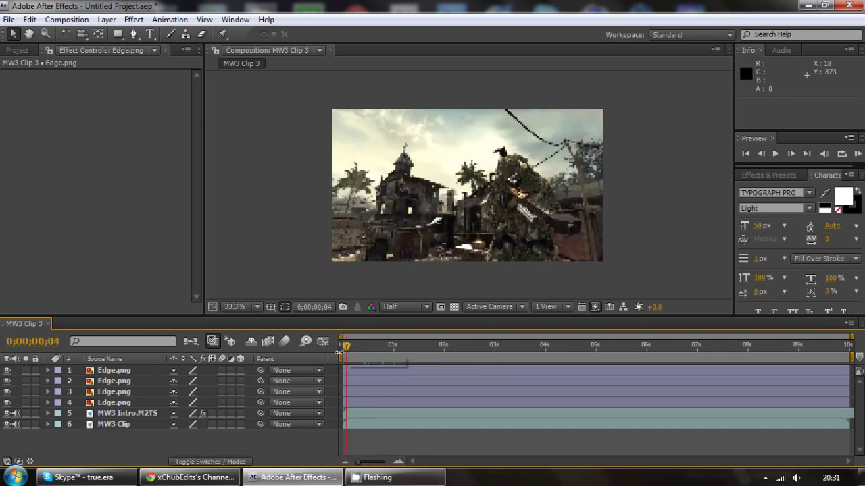